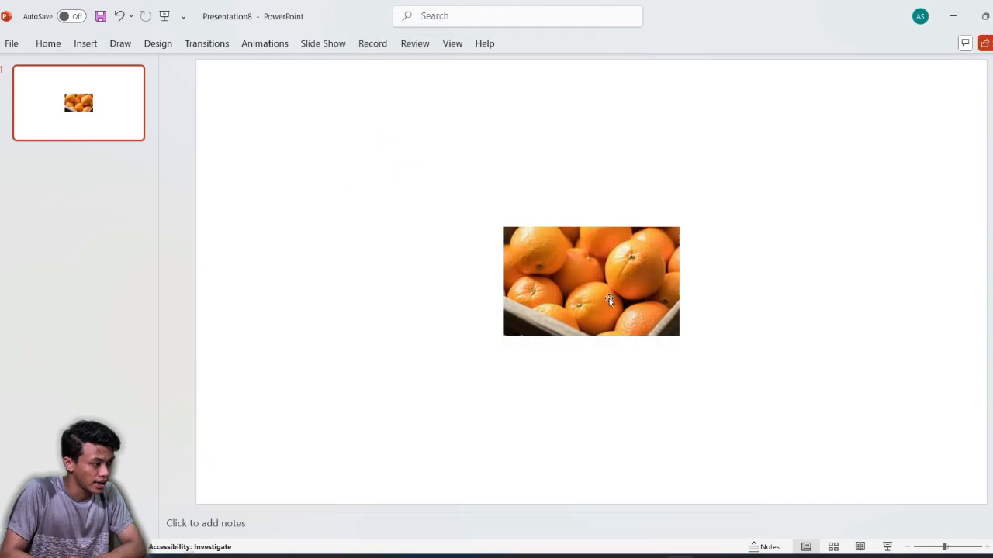
Step: Move the oranges picture slightly to the left on the slide
left_click(609, 298)
mouse_move(609, 298)
left_mouse_down()
mouse_move(551, 235)
mouse_move(449, 237)
mouse_move(558, 325)
mouse_move(684, 242)
mouse_move(461, 252)
mouse_move(562, 301)
mouse_move(602, 294)
left_mouse_up()
left_click(760, 296)
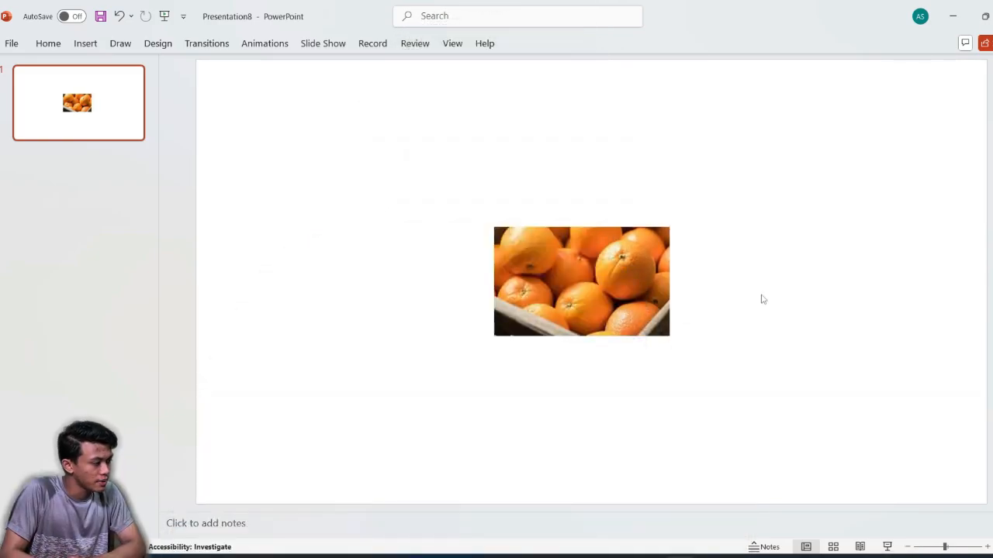
Step: Crop the oranges picture down to the single large orange in its upper-right part
left_click(576, 259)
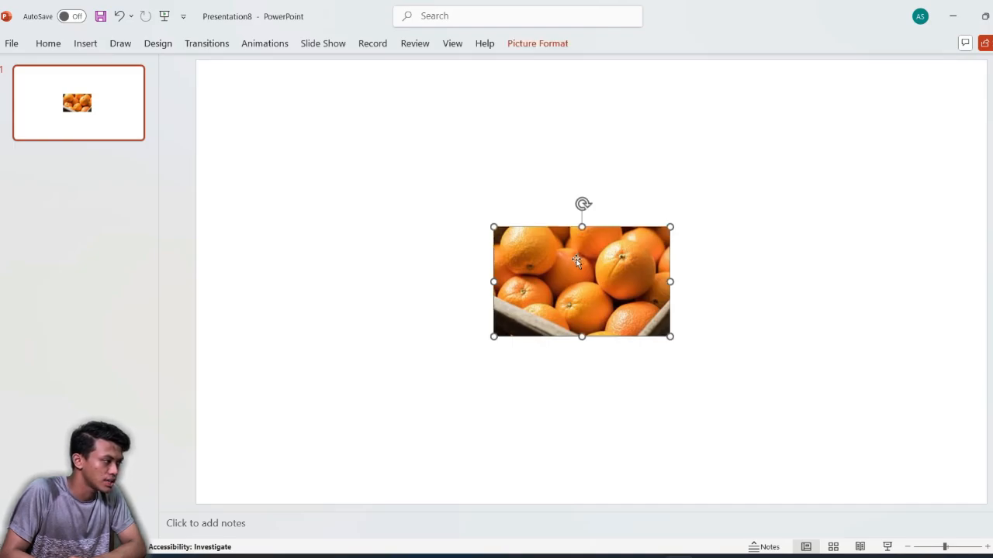
left_click(546, 44)
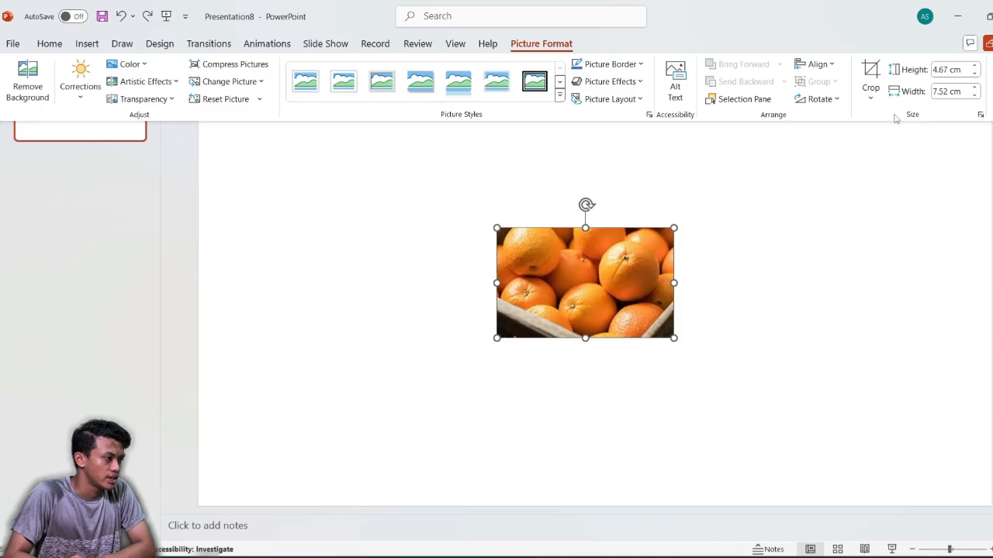
left_click(873, 78)
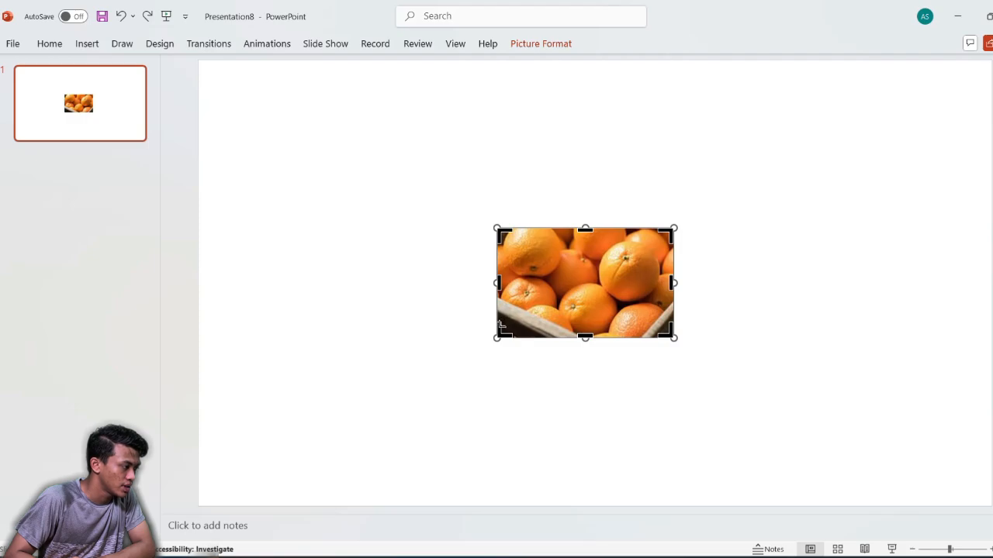
left_click_drag(499, 326, 506, 299)
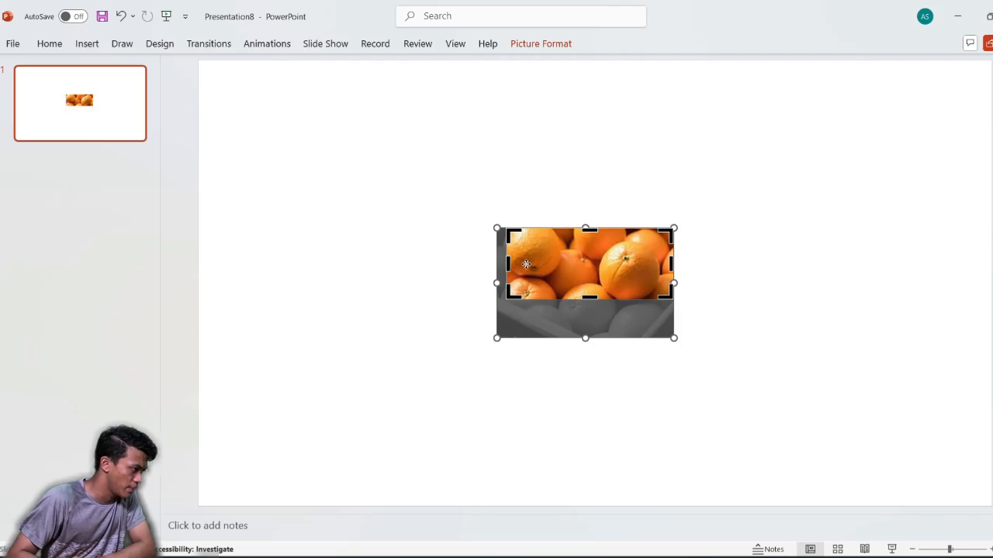
left_click_drag(514, 232, 584, 237)
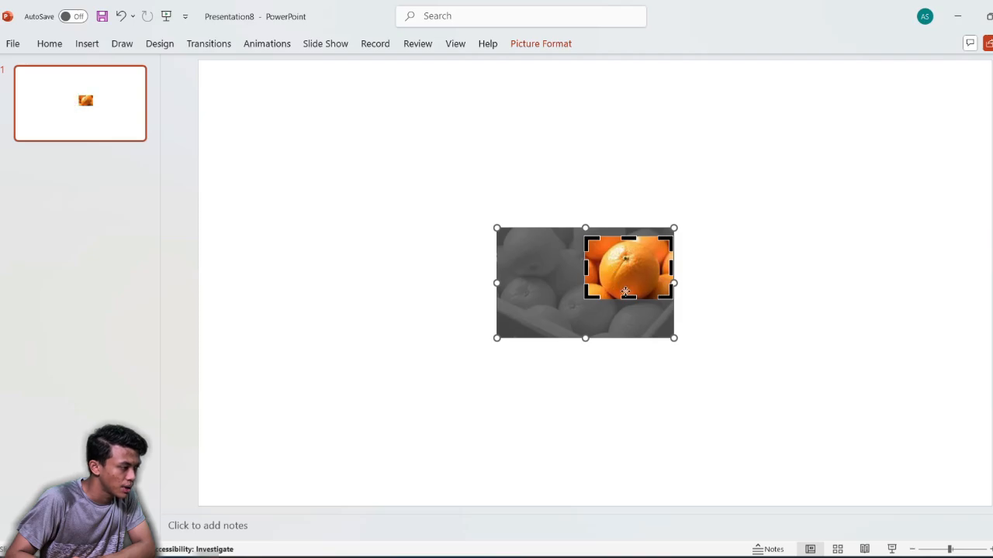
left_click_drag(628, 298, 628, 303)
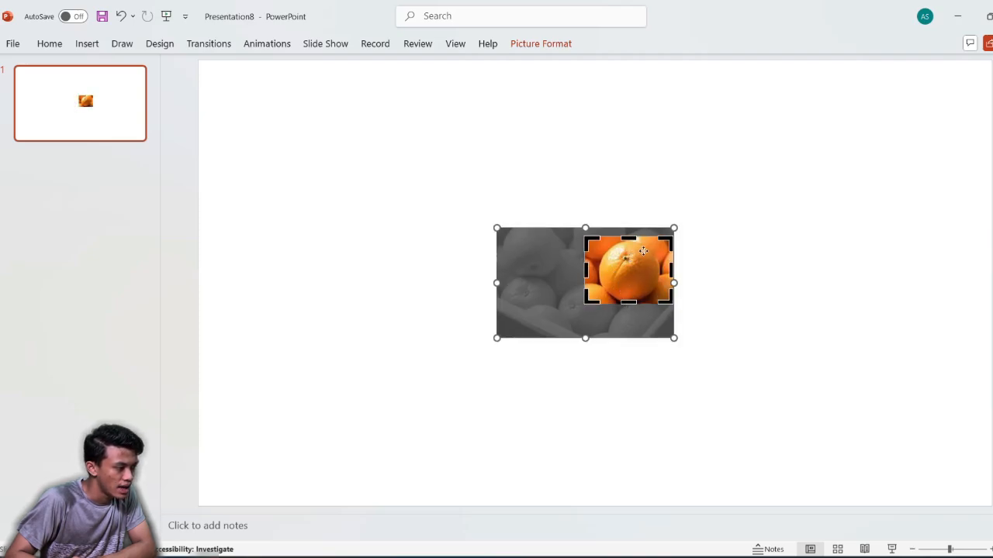
left_click(739, 220)
Step: Enlarge the cropped orange picture to about 8.9 cm high by 11.6 cm wide and place it in the middle of the slide
left_click_drag(667, 268, 583, 271)
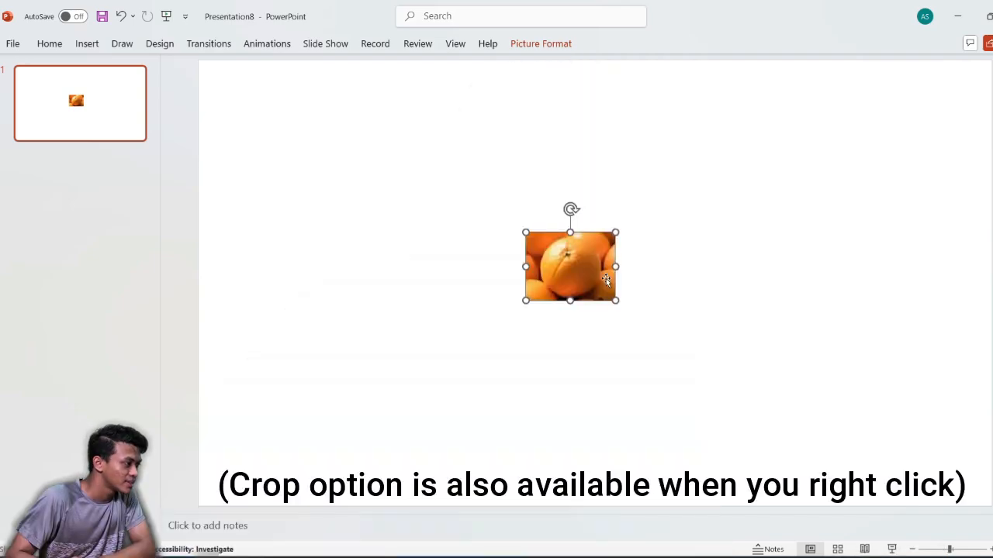
left_click(557, 47)
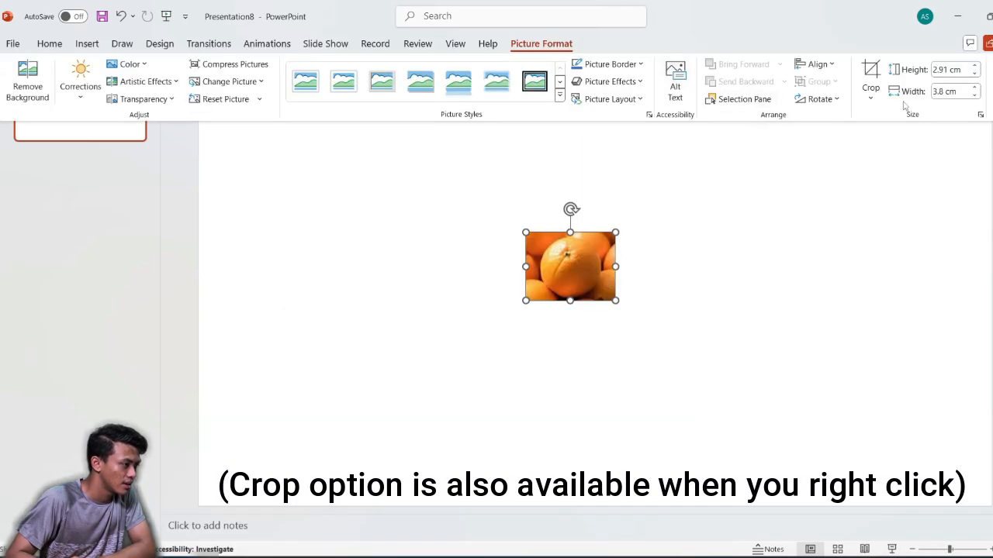
left_click(574, 262)
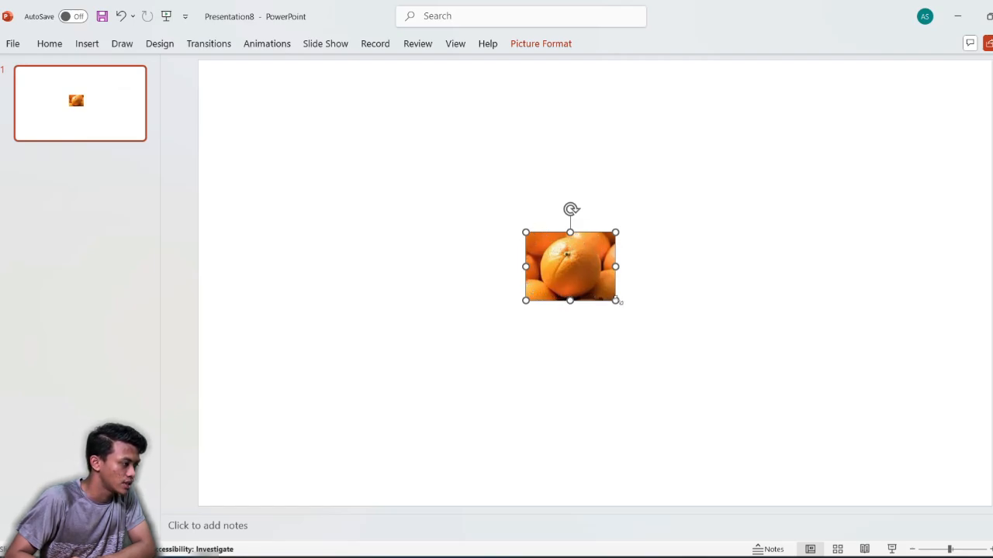
left_click_drag(616, 301, 745, 395)
left_click_drag(665, 346, 576, 288)
mouse_move(656, 342)
left_mouse_down()
mouse_move(709, 383)
mouse_move(660, 342)
mouse_move(653, 349)
left_mouse_up()
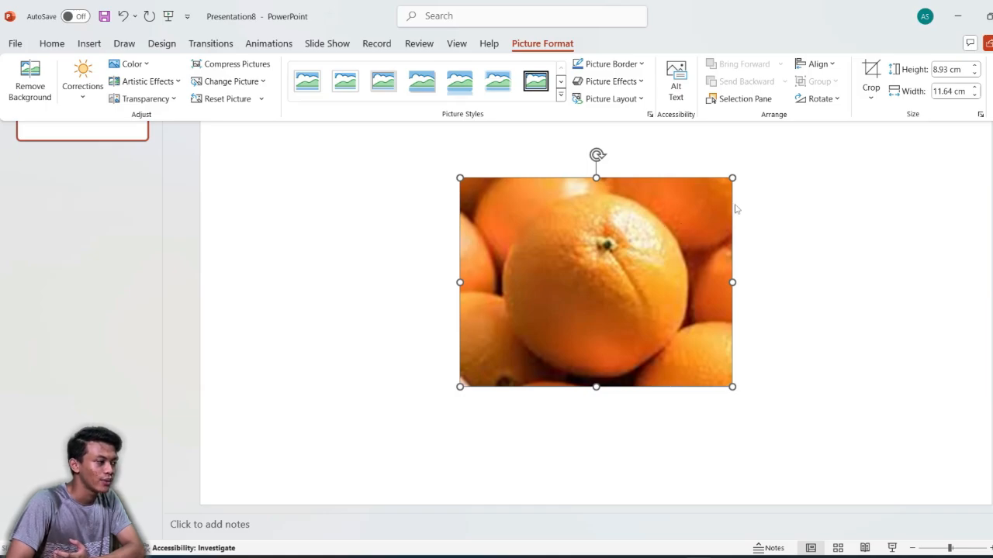
left_click(830, 66)
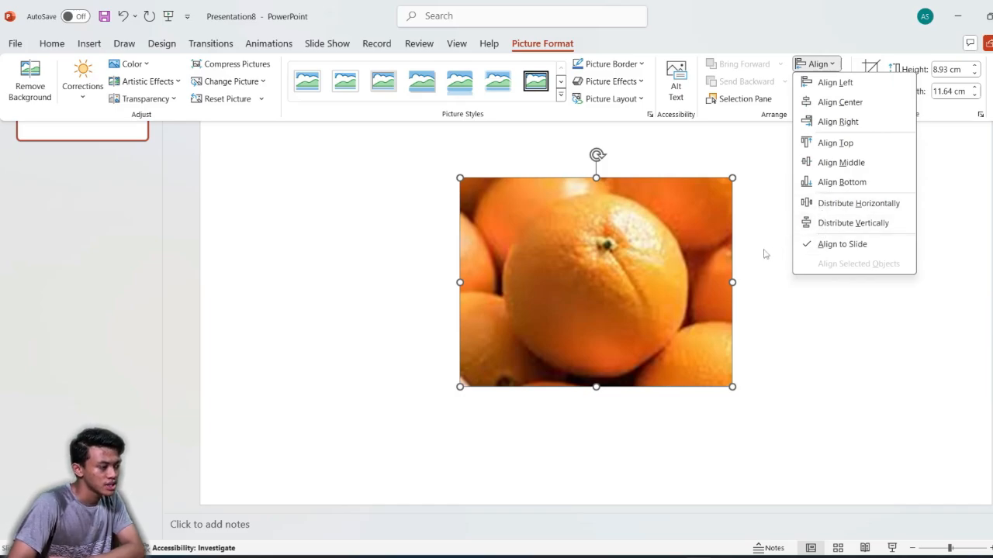
key("Escape")
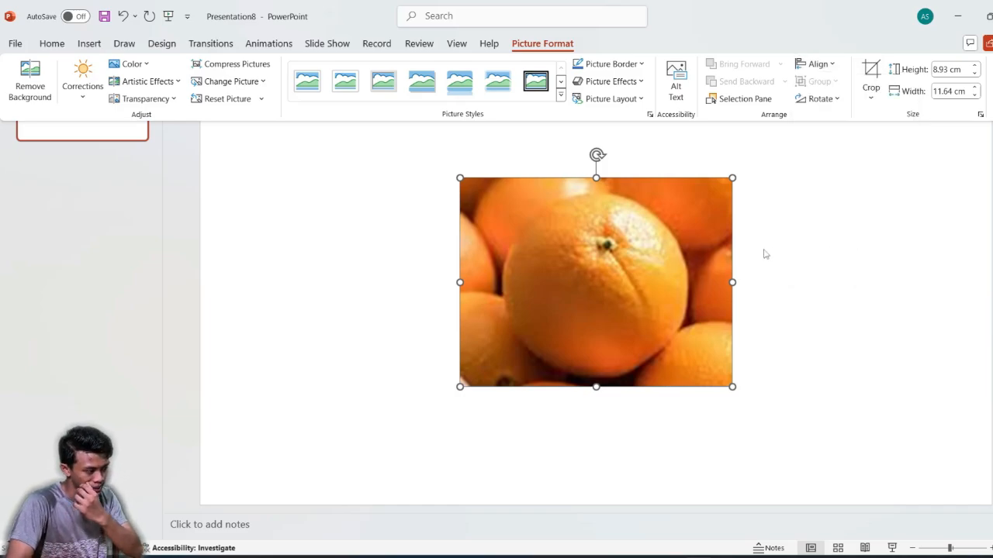
key("Escape")
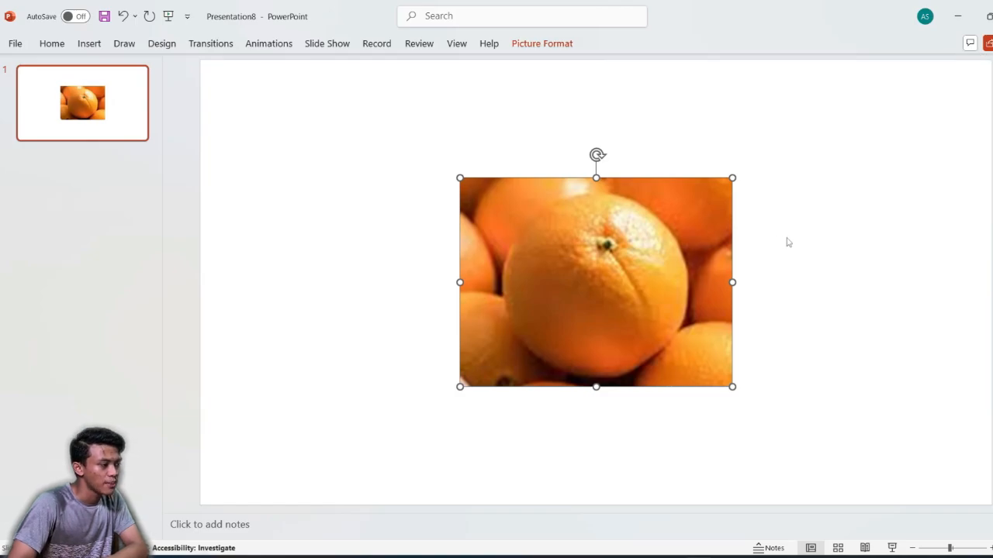
Step: Paste the copied photo of many oranges as a picture and place it against the left edge of the large orange picture, tops aligned
right_click(793, 226)
left_click(843, 275)
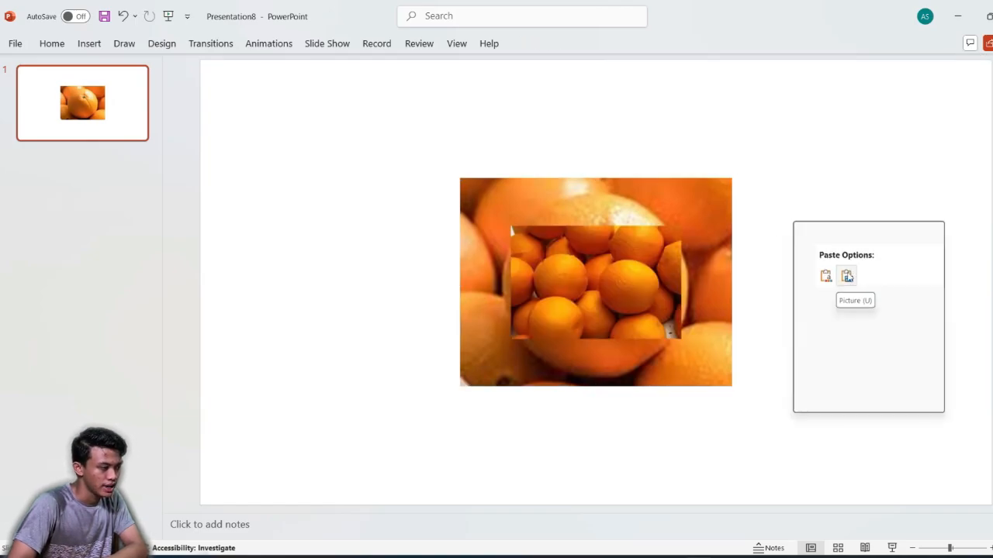
left_click_drag(599, 284, 380, 238)
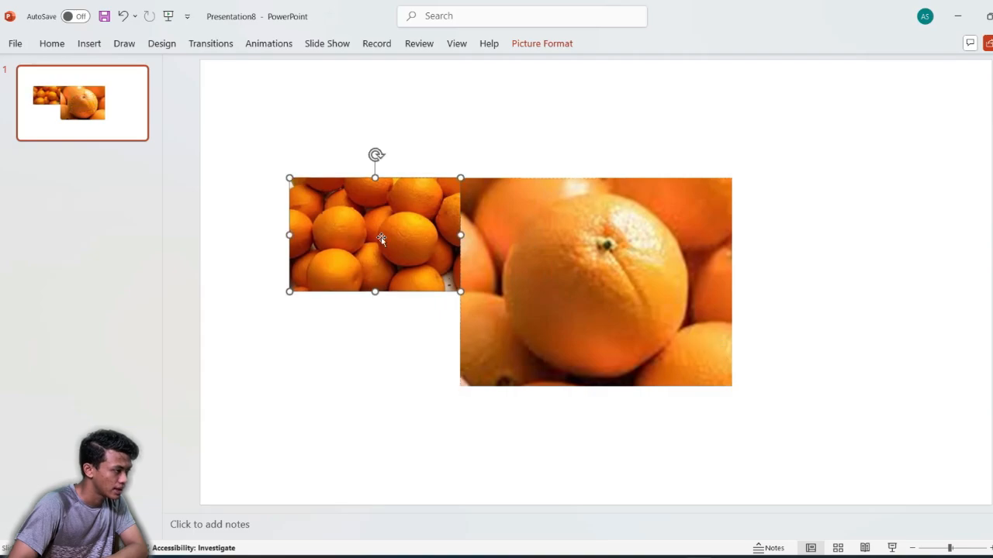
left_click(590, 261)
left_click(540, 48)
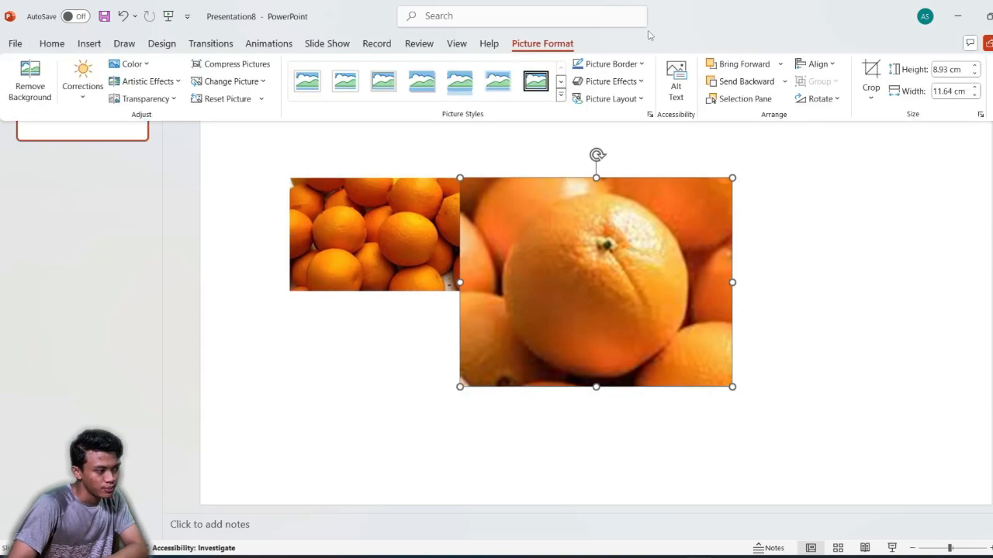
left_click(827, 102)
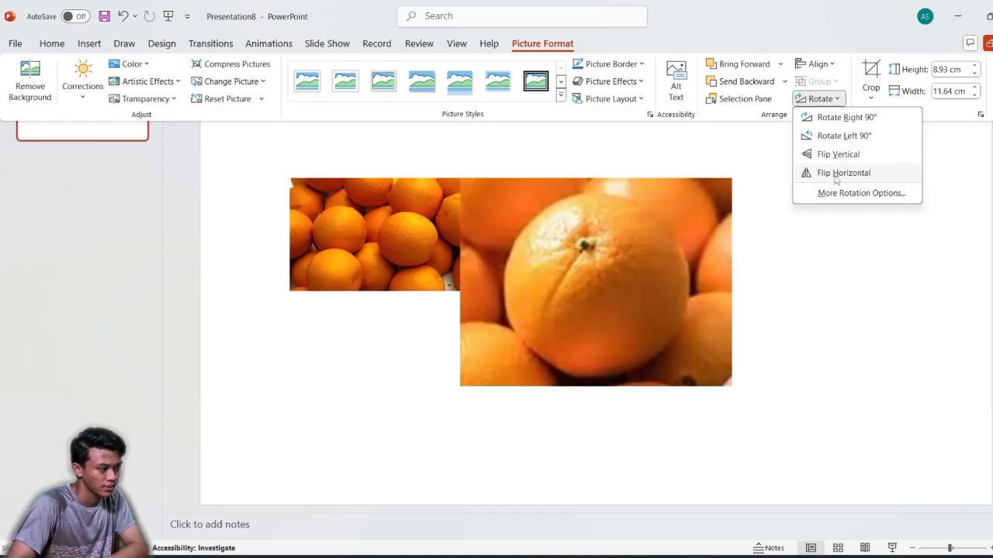
left_click(788, 264)
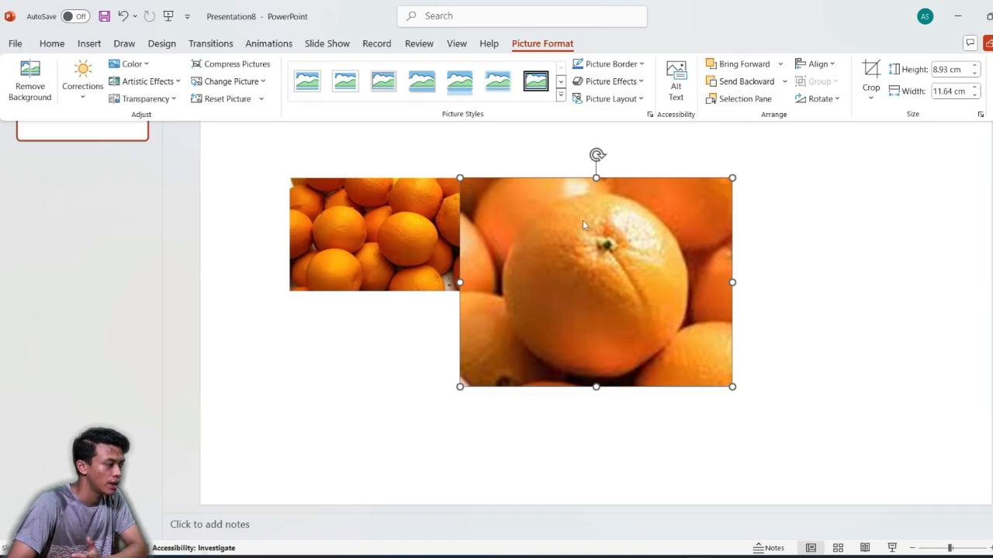
Step: Move the smaller oranges picture over the upper-right part of the large orange picture and bring the large picture forward
key("ctrl+F1")
left_click_drag(429, 234, 758, 239)
left_click(555, 251)
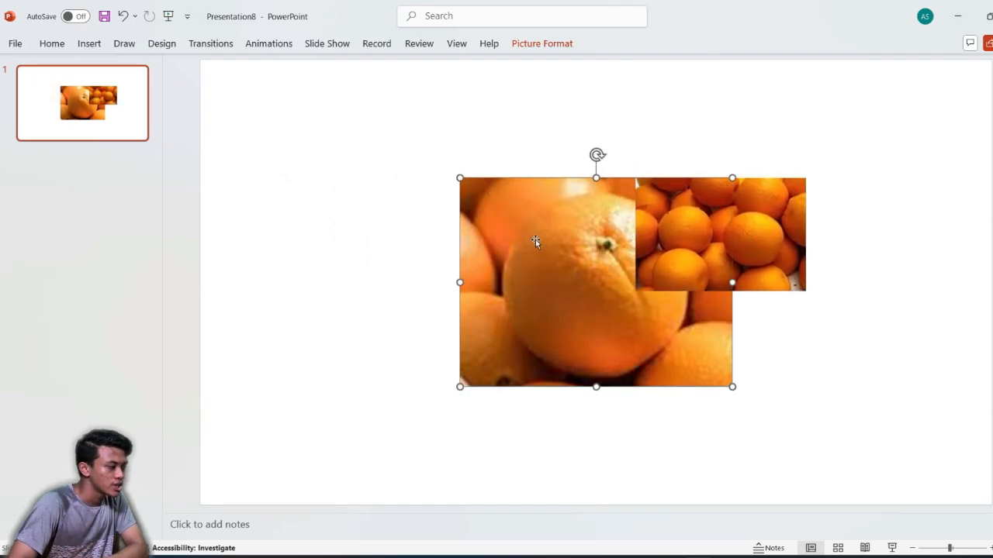
left_click(542, 44)
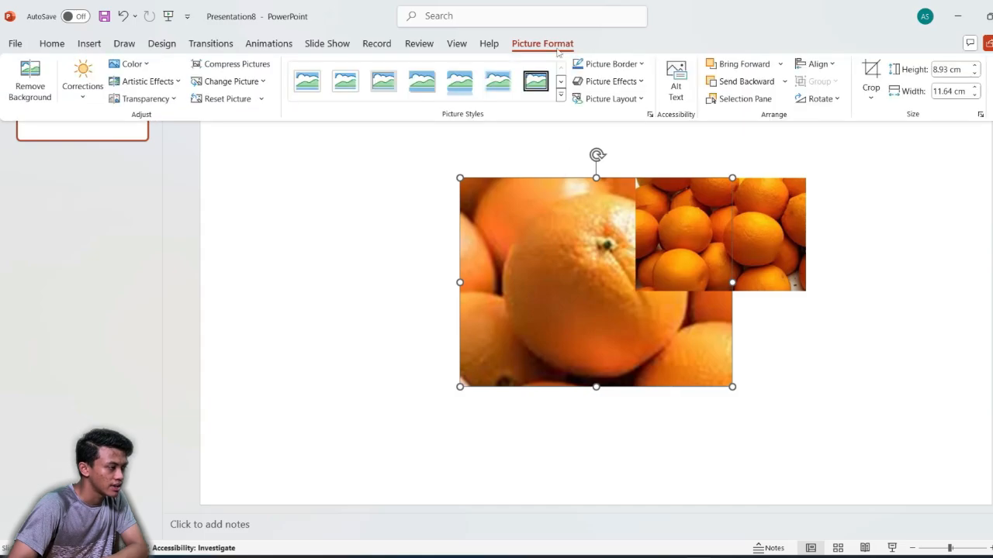
left_click(750, 68)
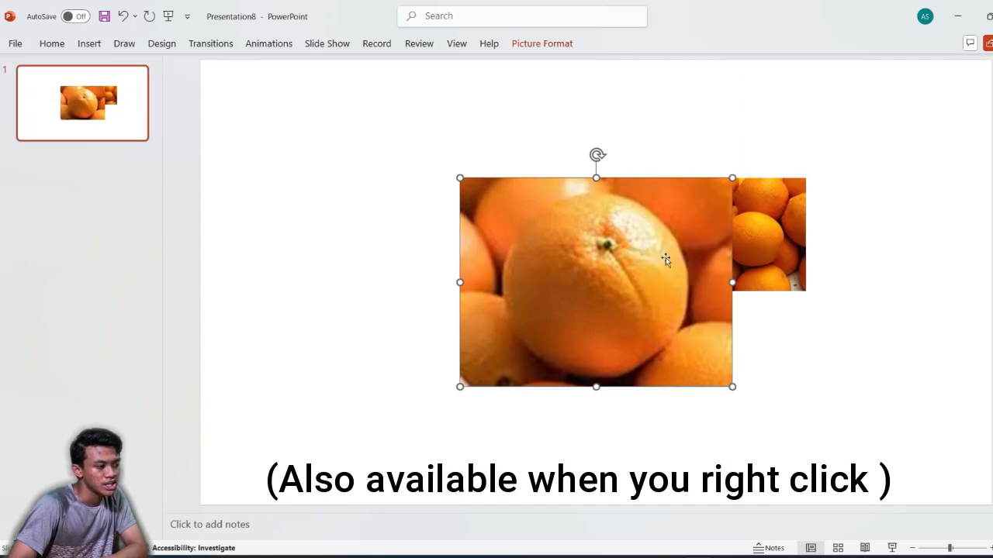
Step: Apply the black-framed oval picture style with a shadow beneath to the large orange picture
double_click(773, 220)
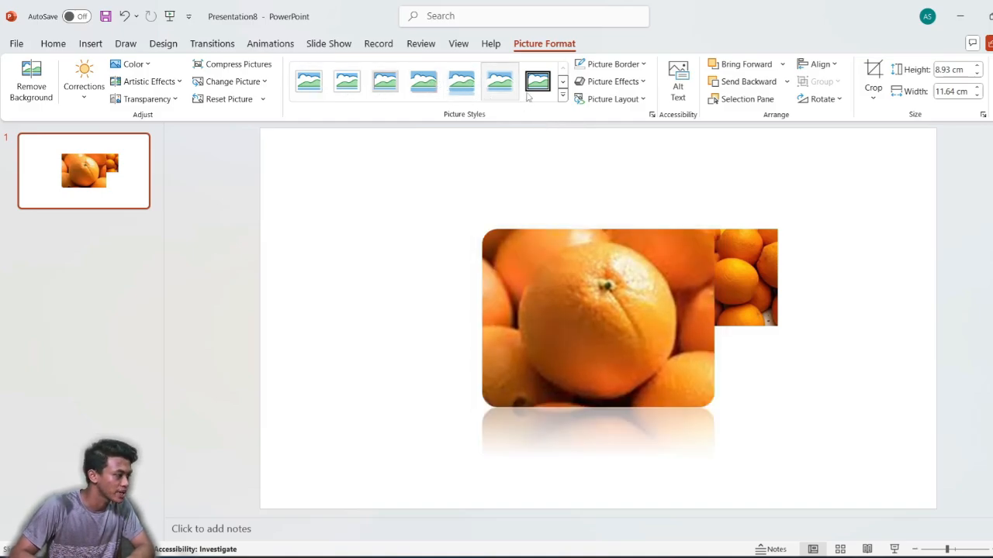
left_click(562, 94)
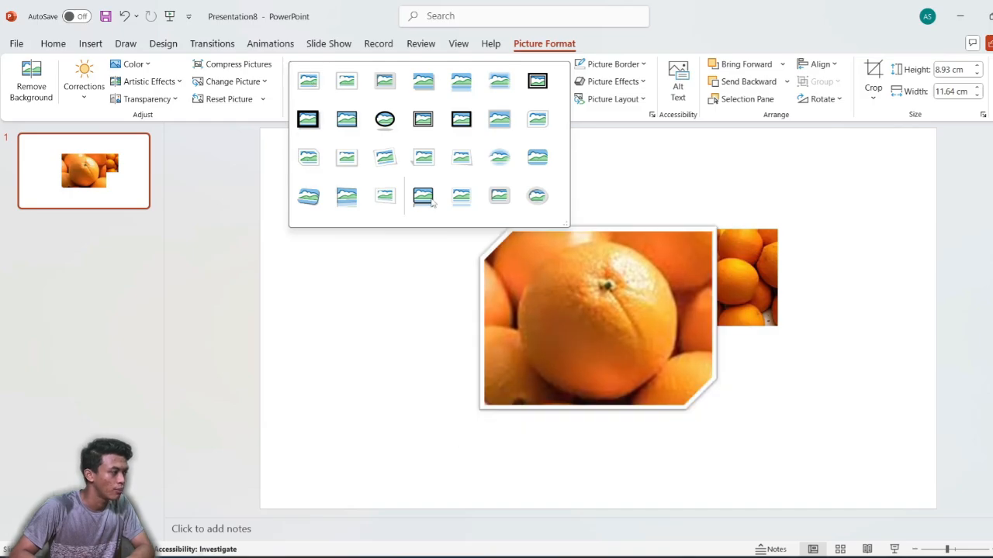
left_click(385, 120)
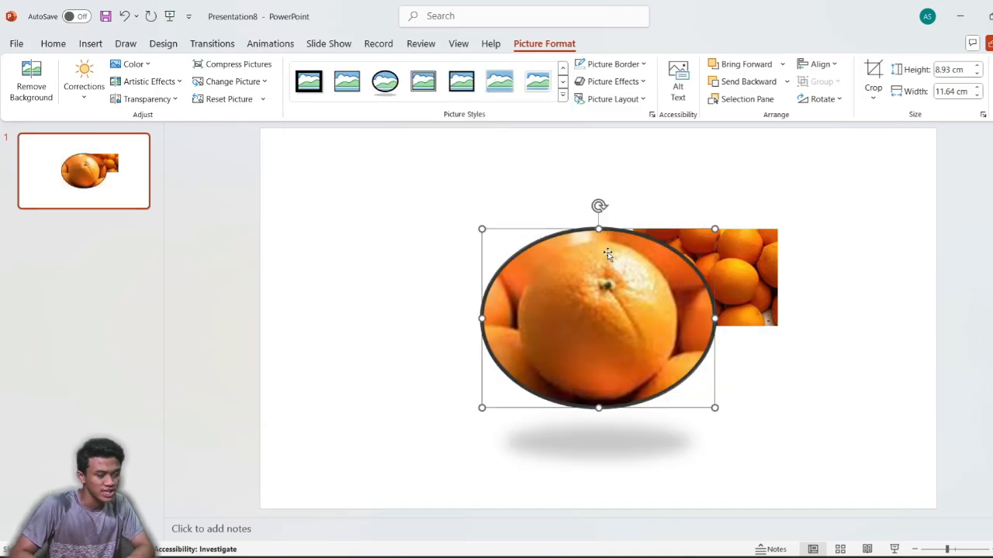
Step: Set the oval picture's border weight to 6 pt
left_click(611, 69)
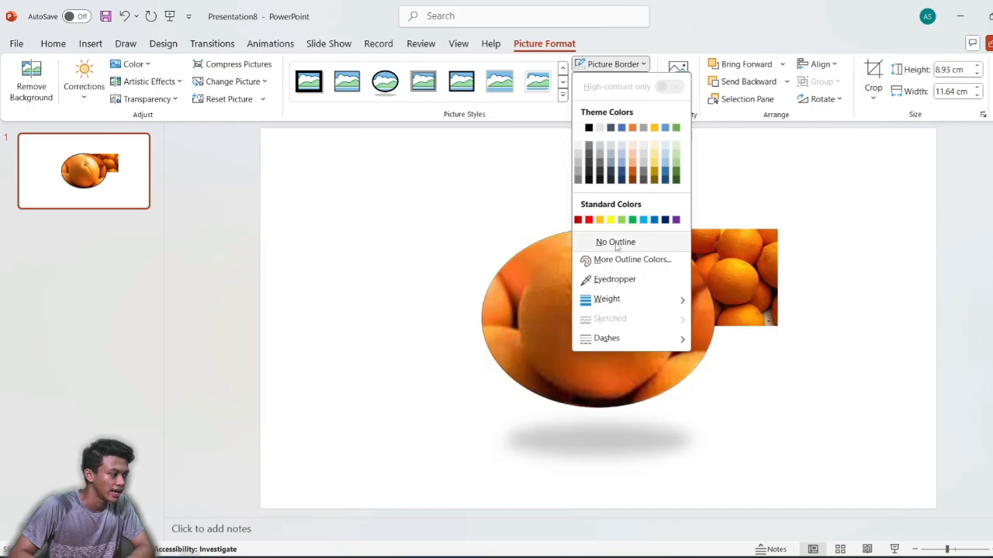
mouse_move(637, 299)
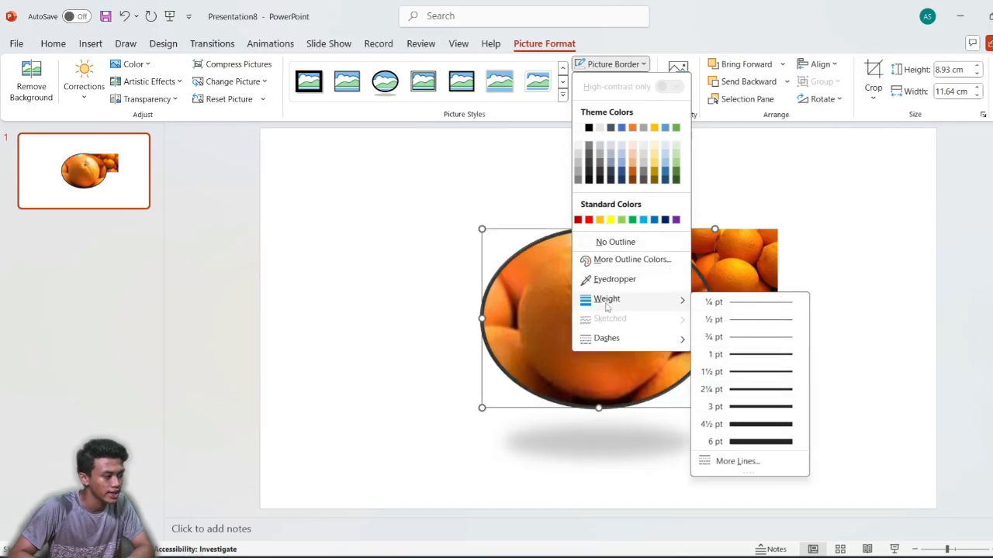
left_click(760, 442)
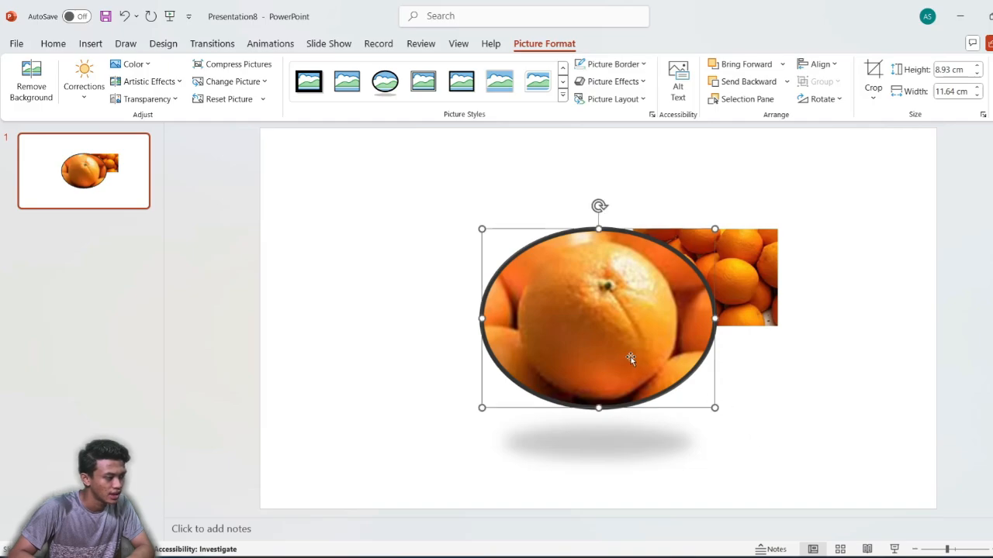
Step: Give the oval picture a perspective shadow cast toward its lower left
left_click(628, 83)
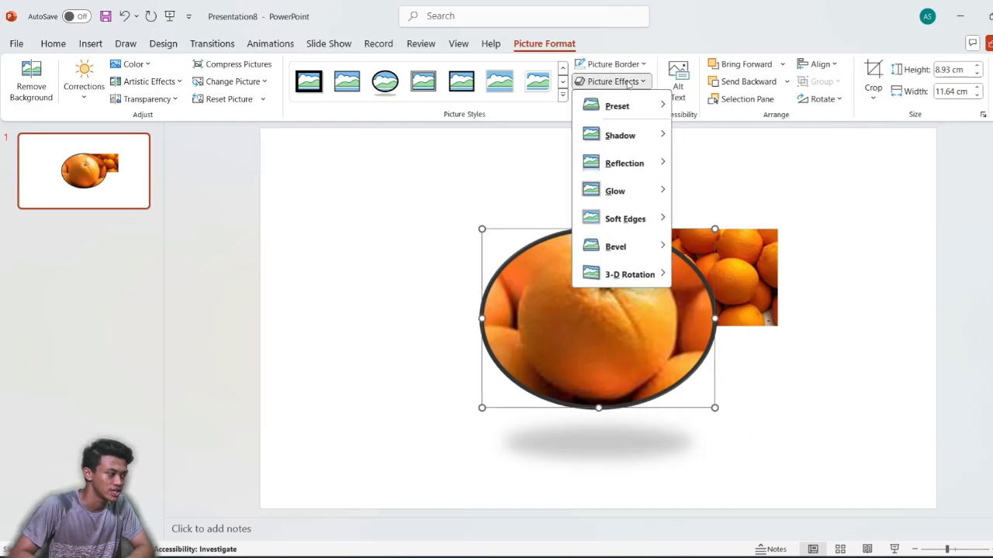
mouse_move(631, 106)
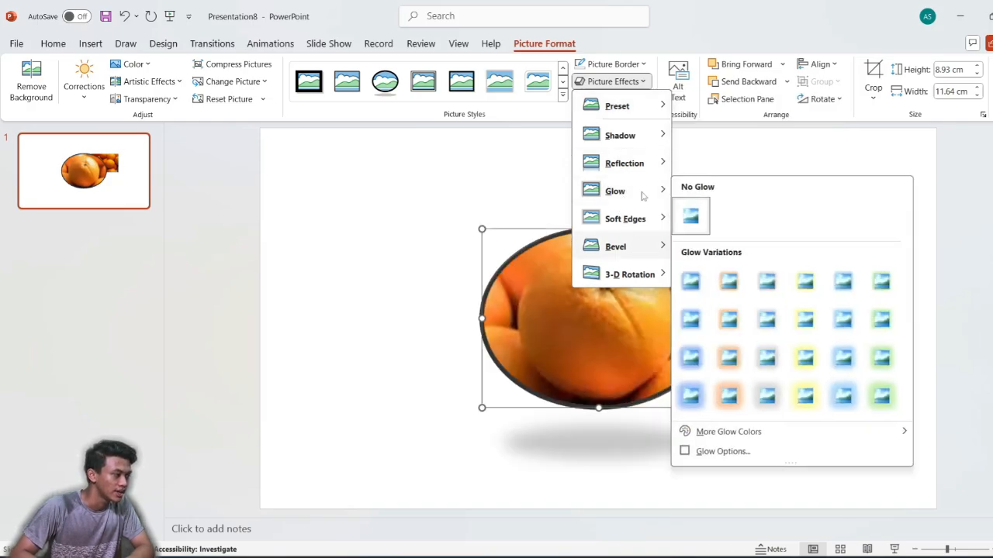
mouse_move(656, 135)
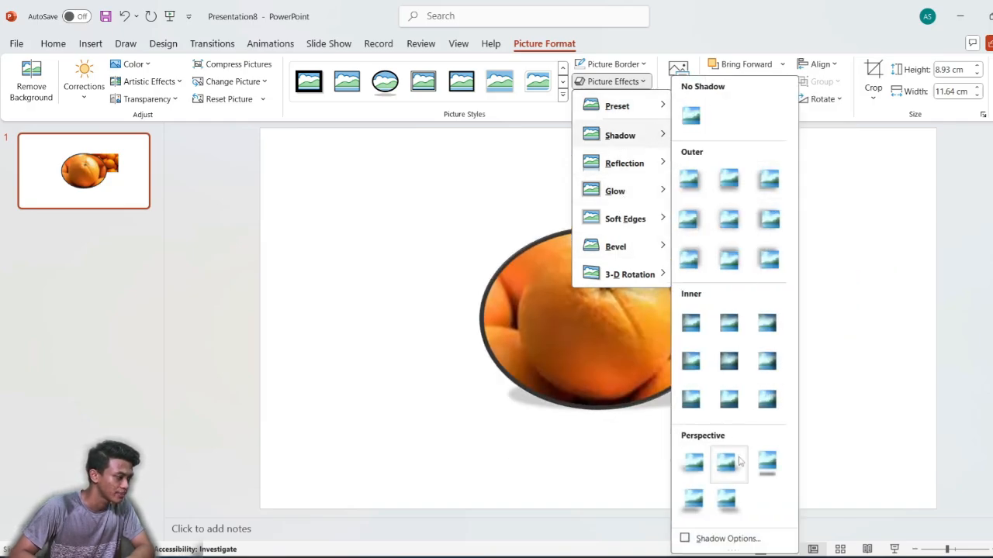
left_click(694, 498)
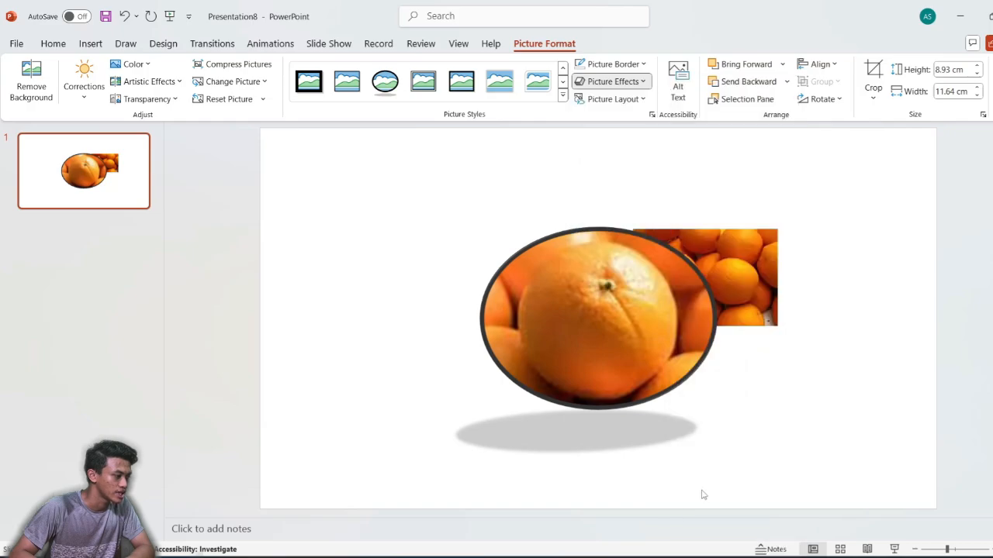
Step: Apply a perspective 3-D rotation that tilts the oval picture backward
left_click(613, 81)
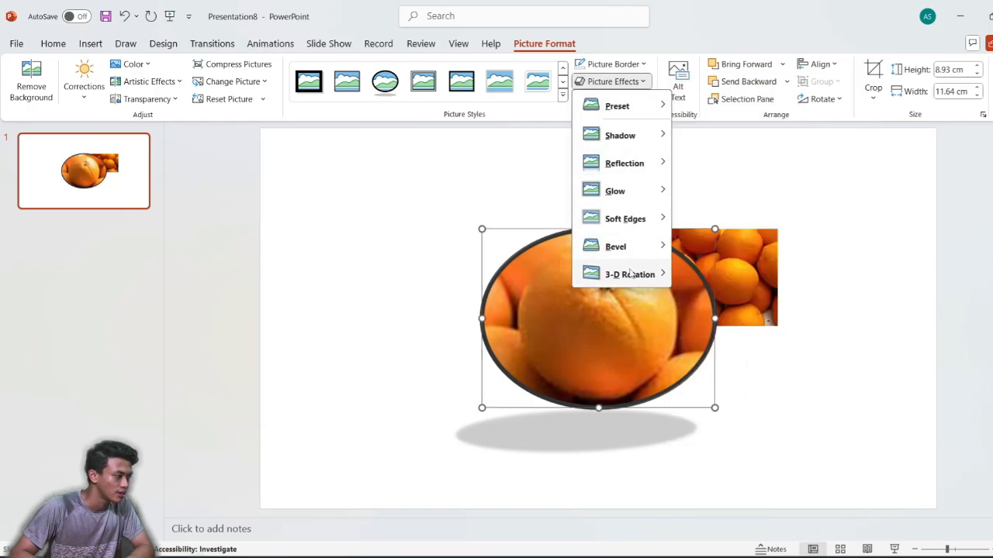
mouse_move(644, 274)
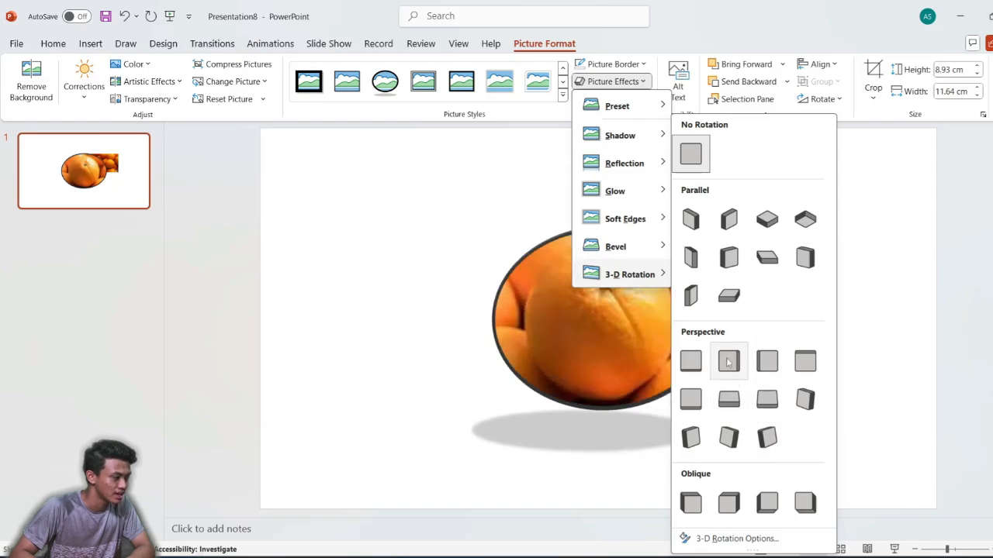
left_click(724, 403)
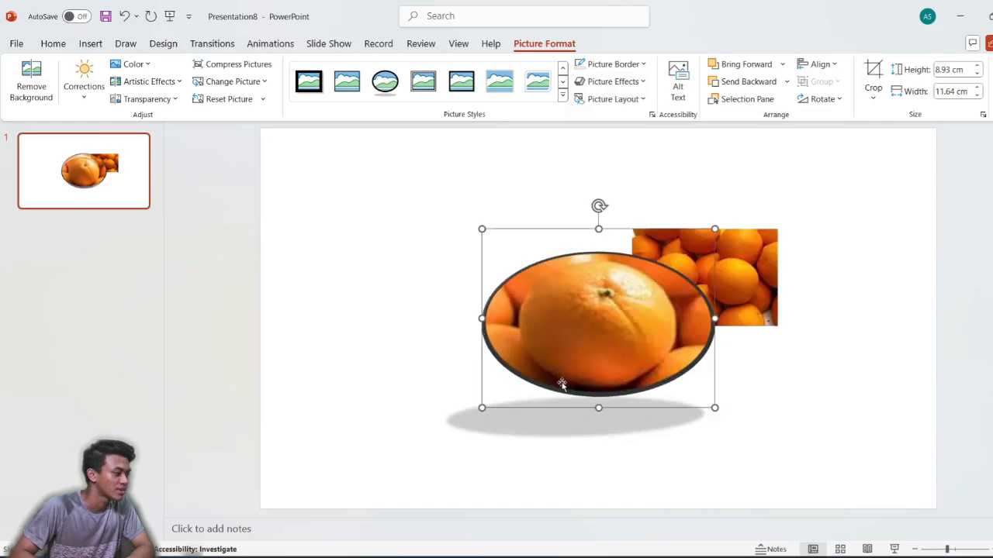
Step: Move the oval orange picture left so it no longer overlaps the smaller oranges picture, and leave it selected
left_click_drag(637, 351, 539, 351)
left_click(632, 367)
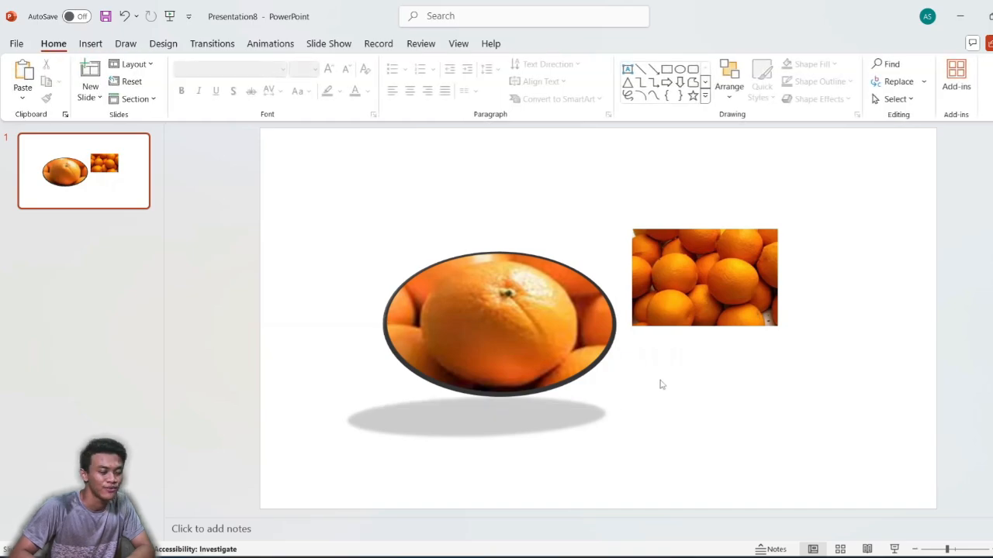
left_click(488, 338)
left_click(810, 417)
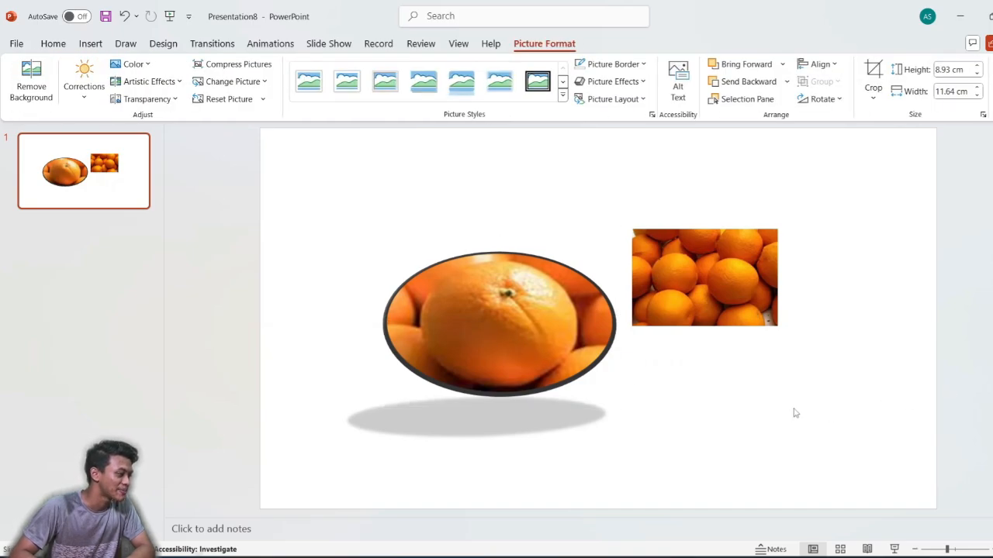
left_click(502, 345)
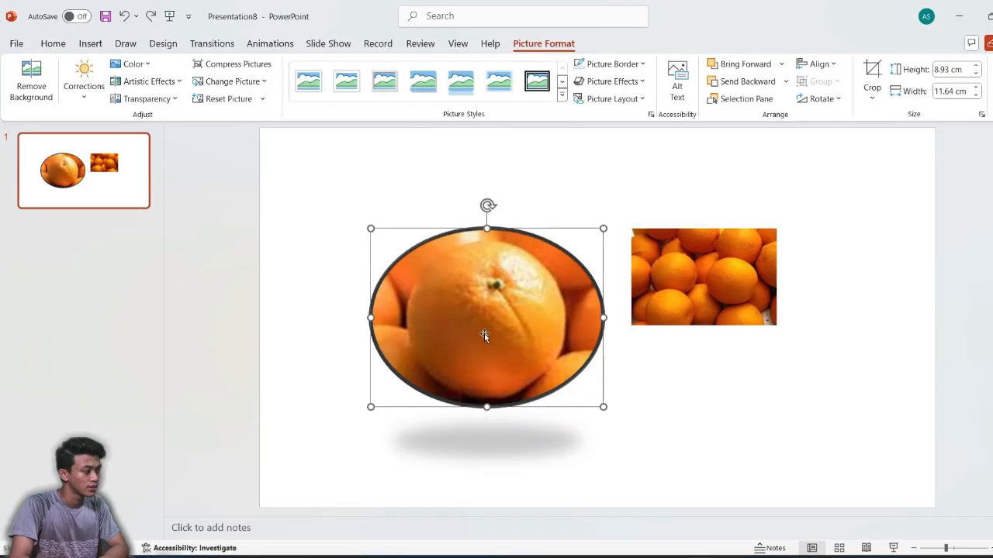